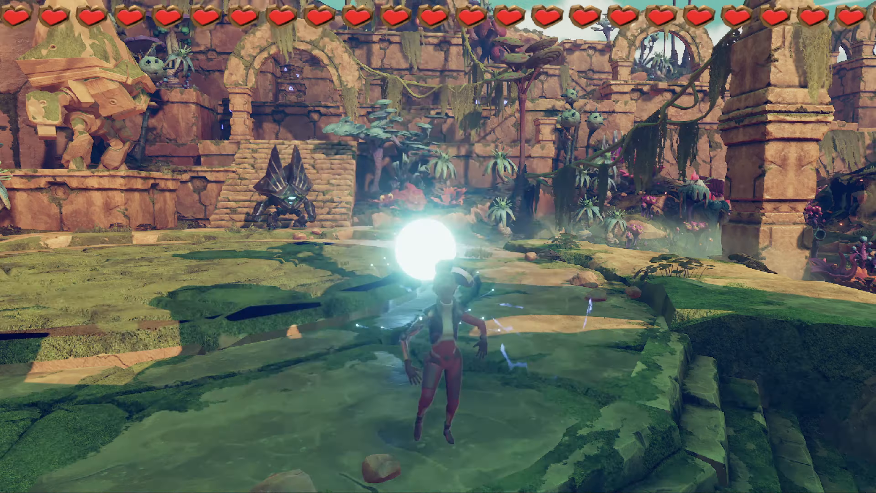
key(w)
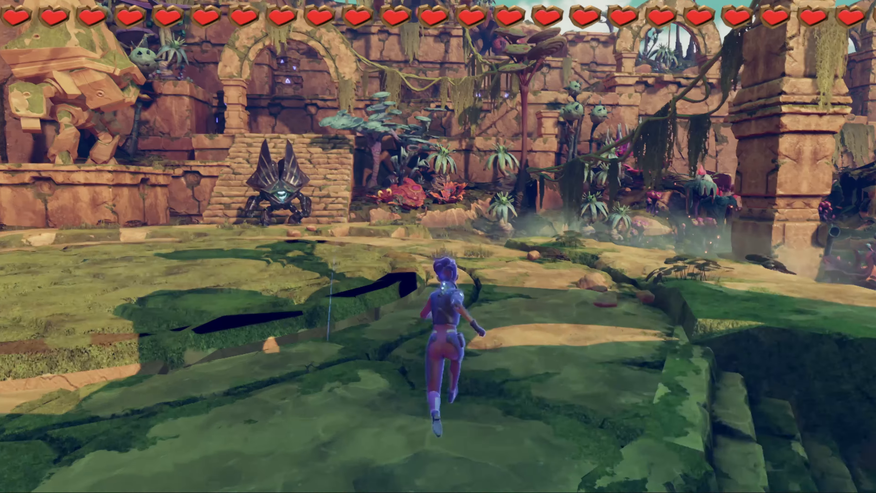
key(s)
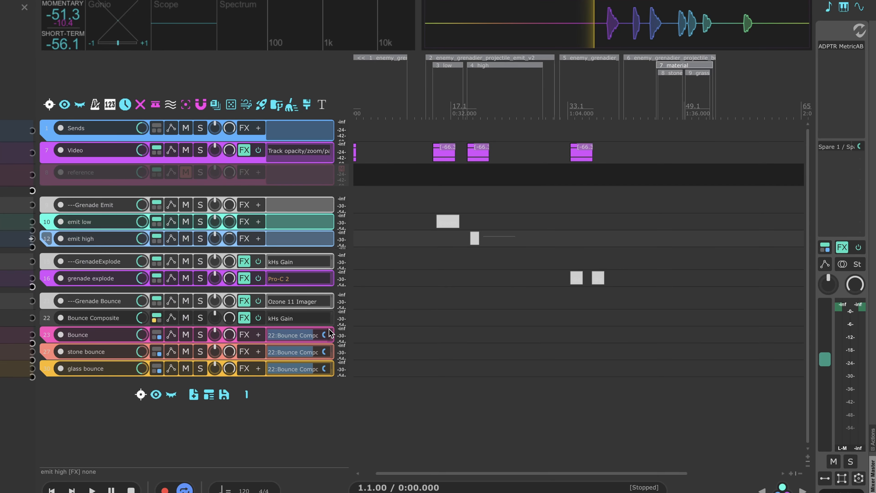
Reveal the child track of emit low and play the low emit sound from the start of its clip.
click(78, 225)
scroll(593, 239, up, 5)
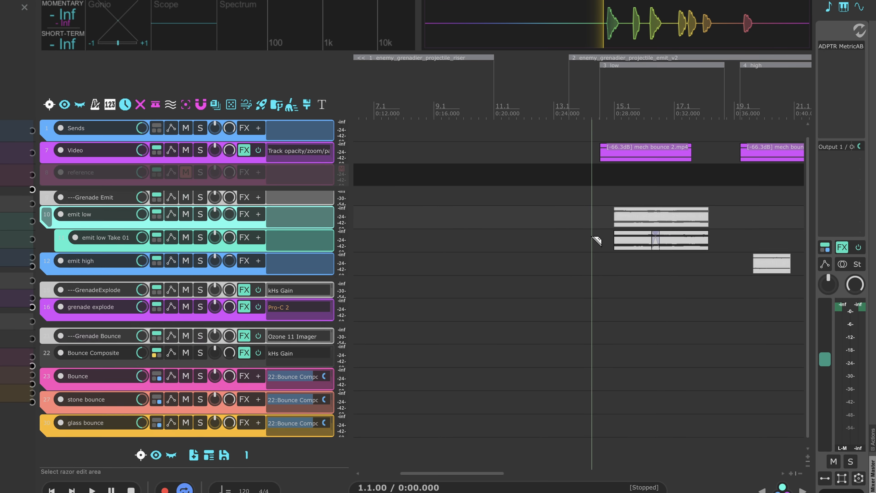
click(583, 249)
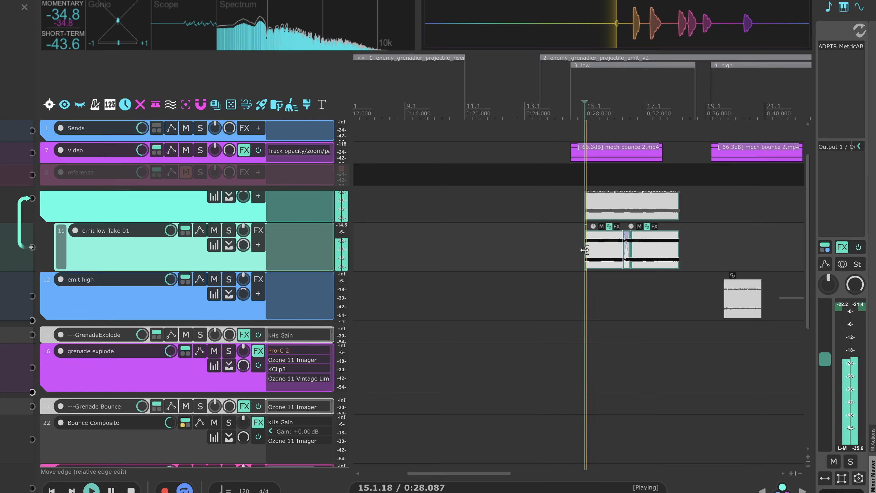
Audition the emit high clip, reveal its child tracks and view the Phase Plant instrument on the rendered track.
scroll(447, 269, right, 5)
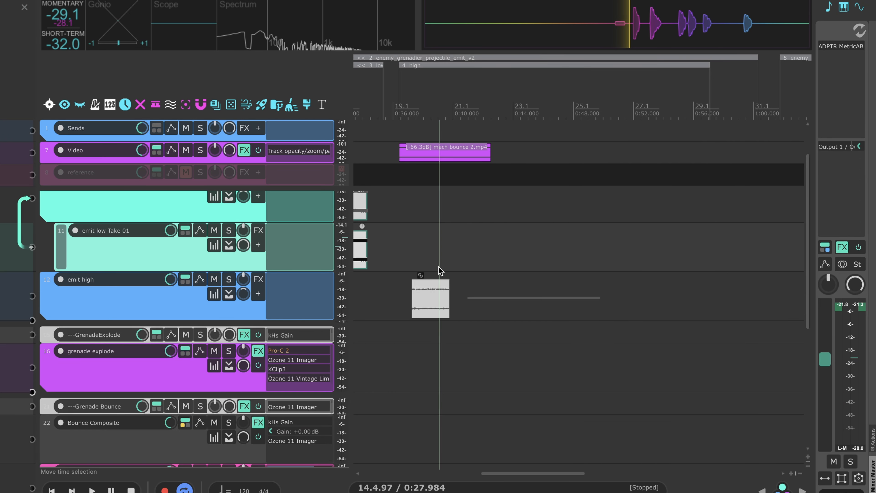
click(414, 304)
key(space)
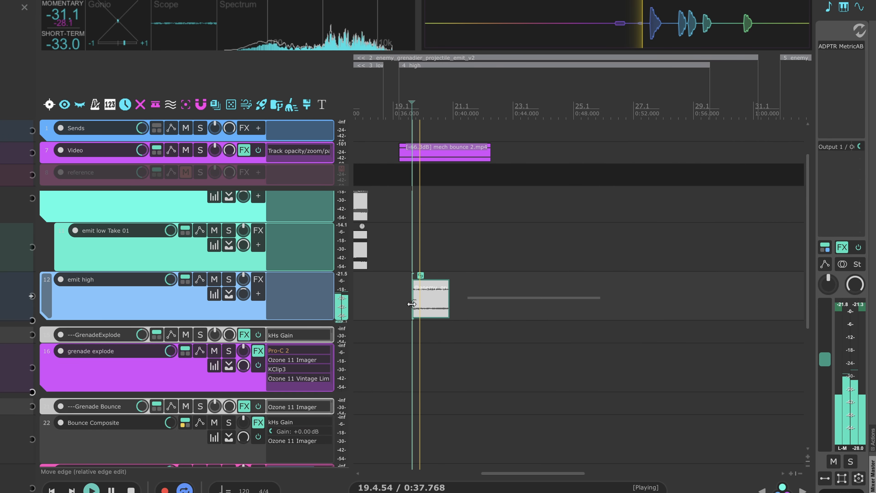
key(space)
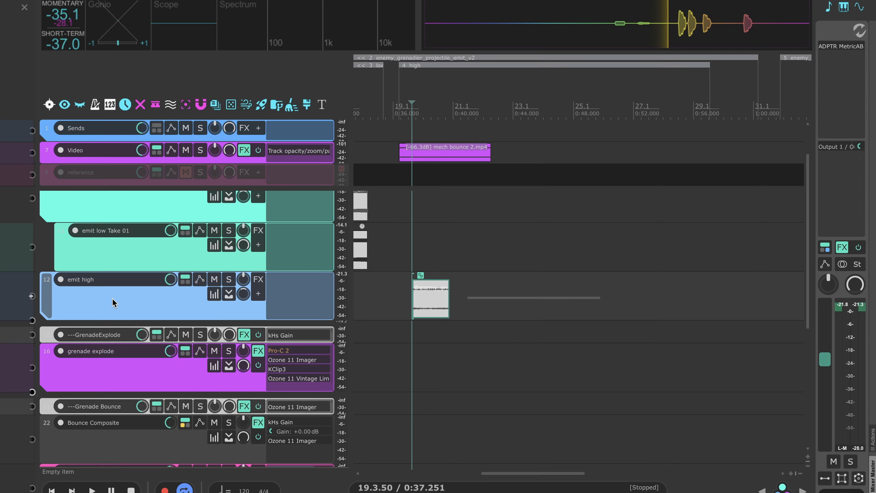
double_click(112, 298)
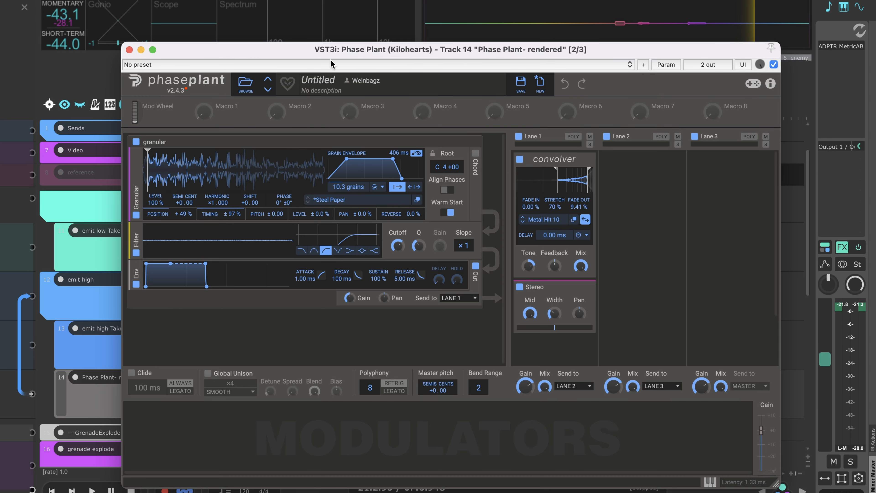
click(129, 49)
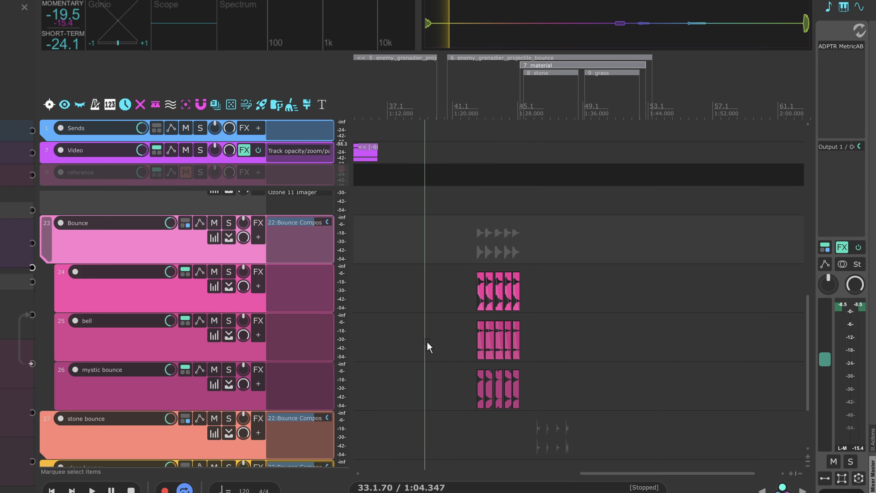
Audition the layered Bounce variations from the first clip on the track above bell.
scroll(469, 322, up, 3)
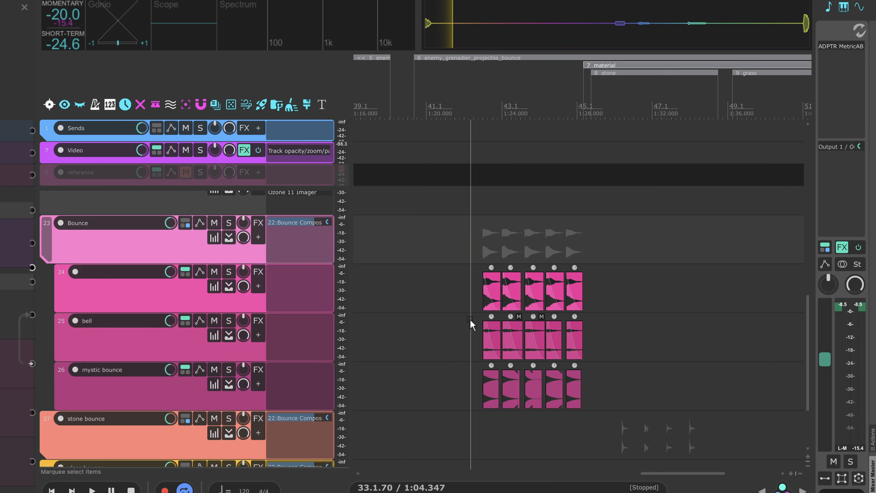
click(484, 293)
key(space)
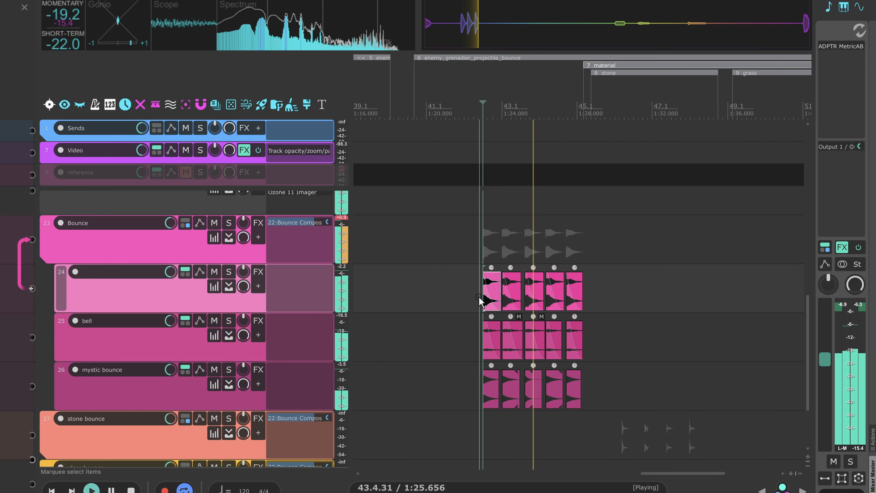
key(space)
Reveal the child tracks of stone bounce and audition the stone bounce variations from the first clip.
scroll(480, 300, right, 3)
scroll(474, 303, down, 2)
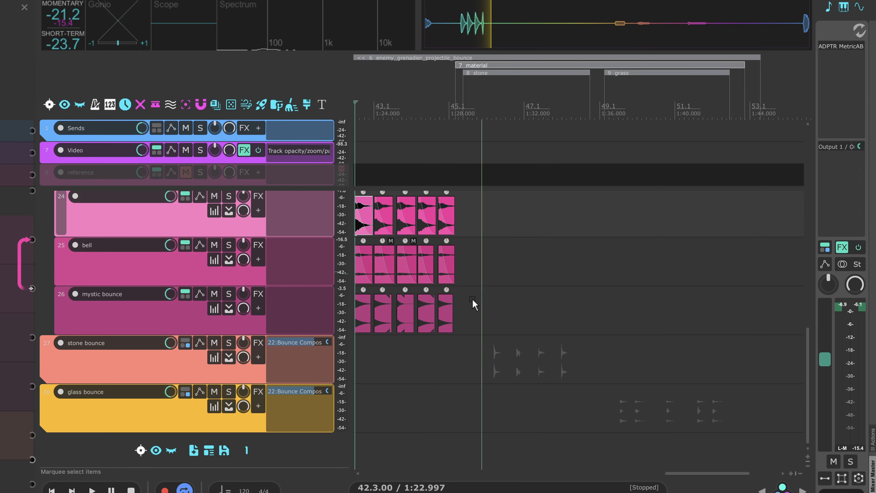
click(43, 356)
click(492, 325)
key(space)
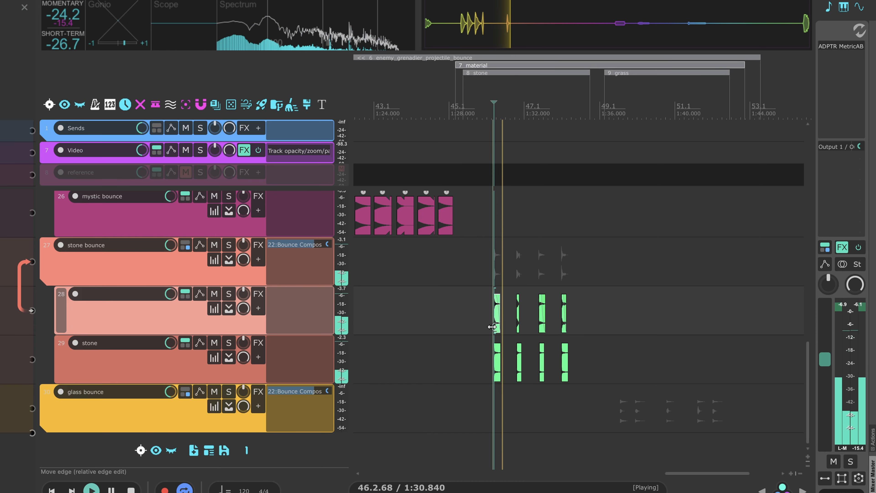
click(649, 360)
Audition the first explosion clip on the grenade explode track.
scroll(641, 361, down, 3)
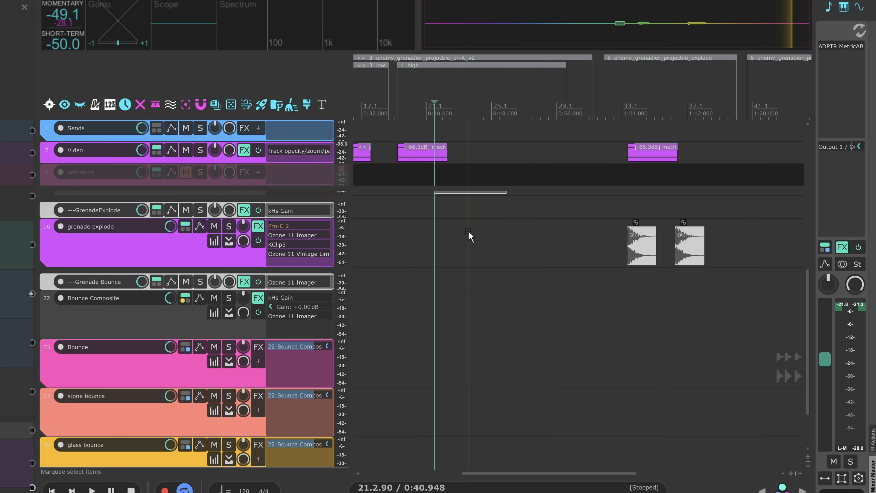
scroll(518, 248, down, 2)
click(553, 257)
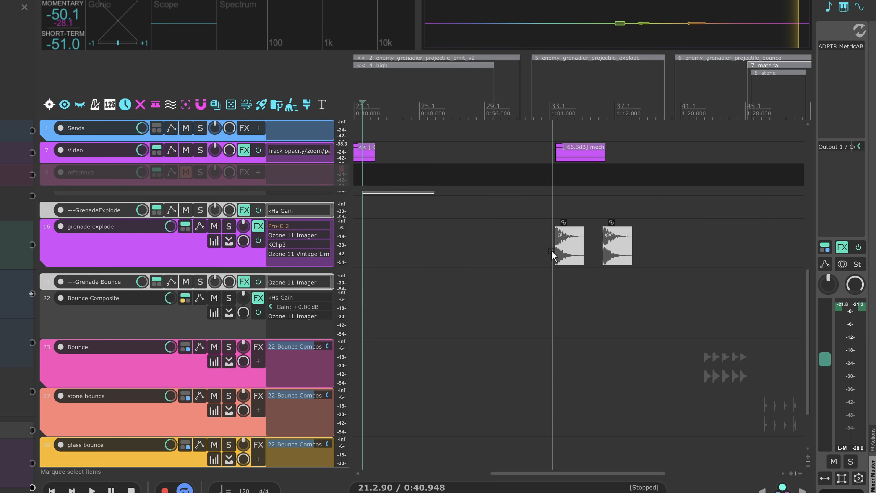
key(space)
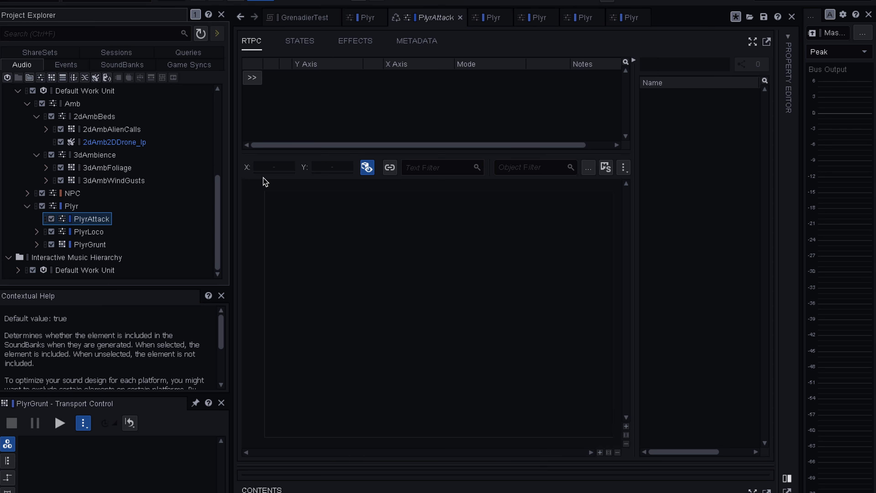
In the Wwise audio hierarchy, expand NPC, Gndr and GrndrAttack down to the contents of GrndrGrenade.
key(Up)
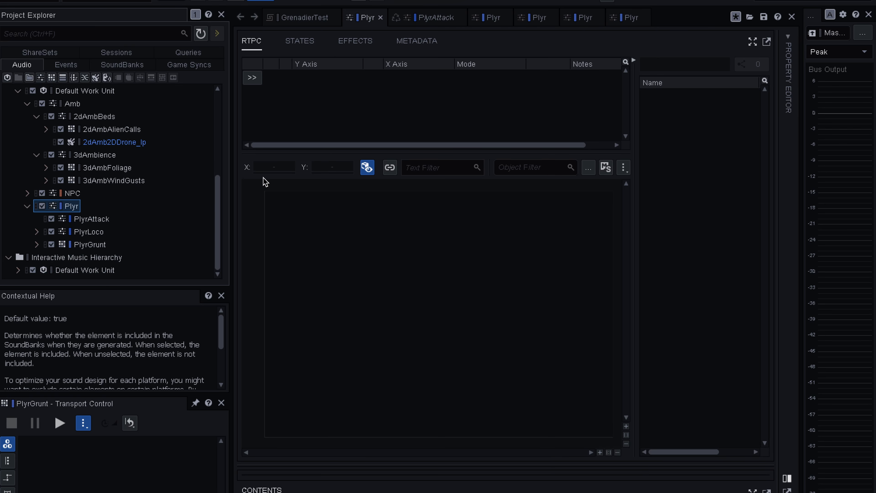
key(Up)
key(Right)
key(Down)
key(Right)
key(Down)
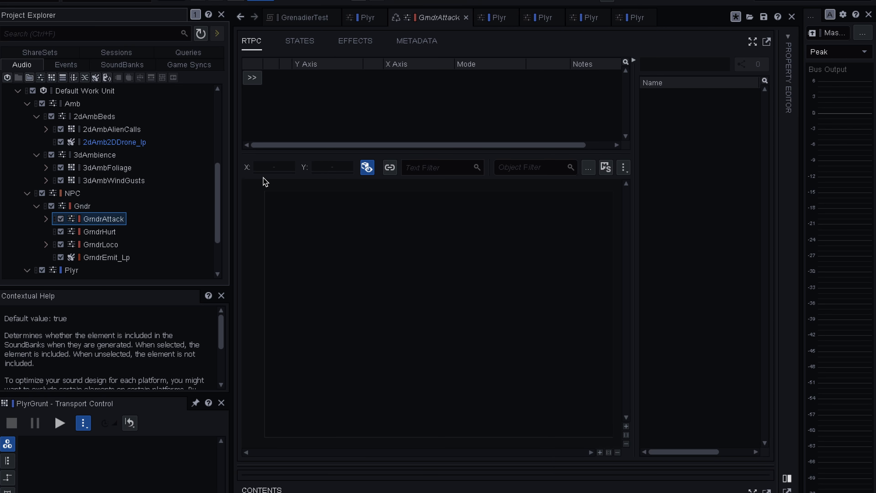
key(Right)
key(Down)
key(Right)
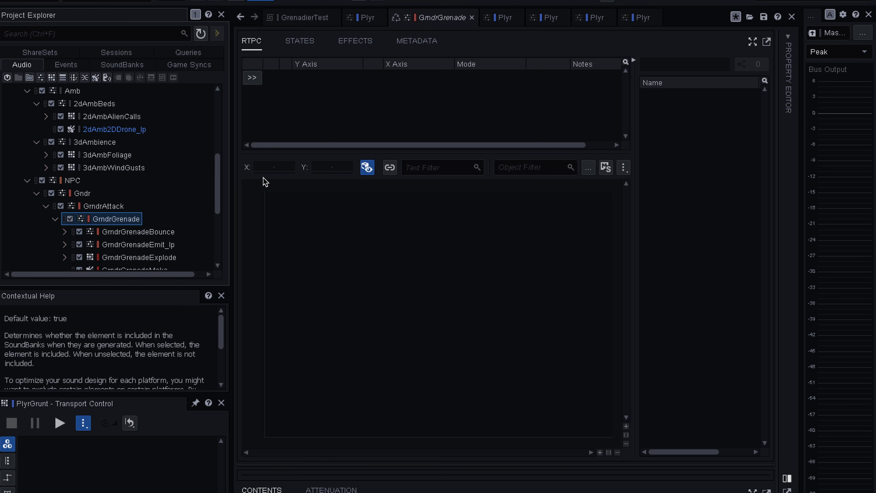
Examine the RTPC curves and child sounds of GrndrGrenadeEmit_lp, and expand GrndrGrenadeExplode.
key(Down)
key(Down)
key(Right)
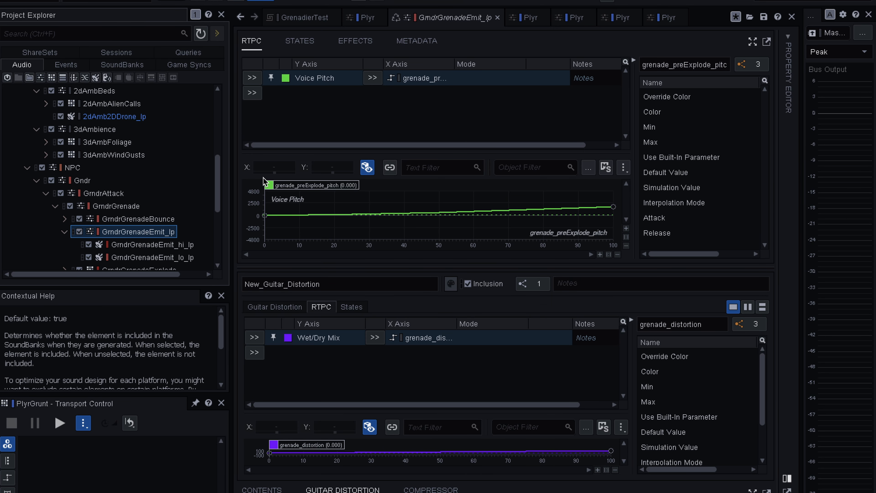
key(Down)
key(Down)
key(Down)
key(Right)
Look through the explosion sounds and GrndrGrenadeMake, and expand GrndrLaunchGrenade to see its sound.
key(Down)
key(Down)
key(Down)
key(Down)
key(Down)
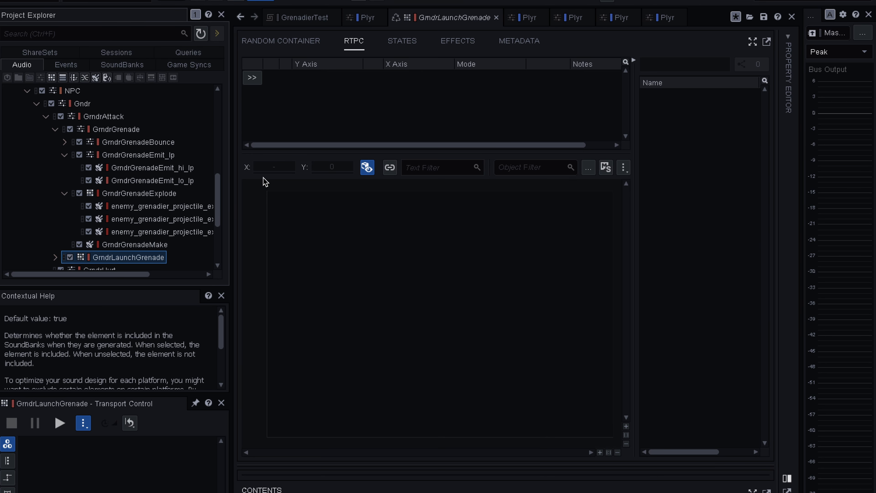
key(Right)
key(Down)
key(Down)
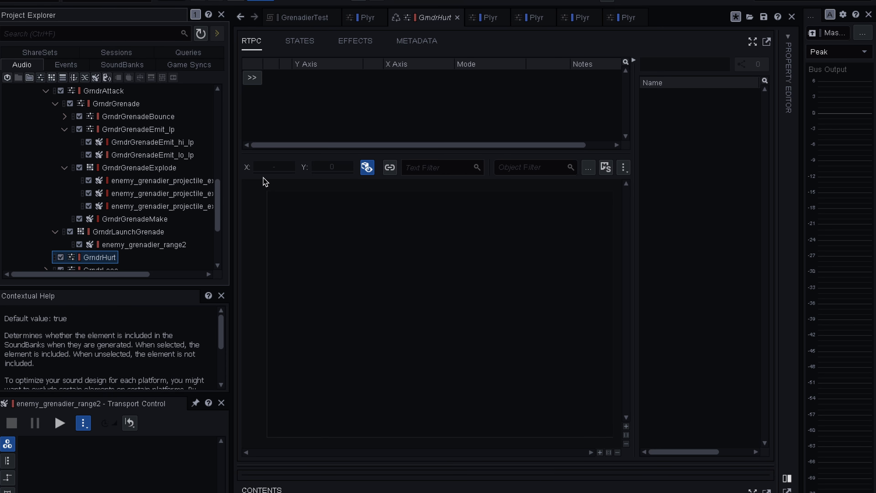
key(Down)
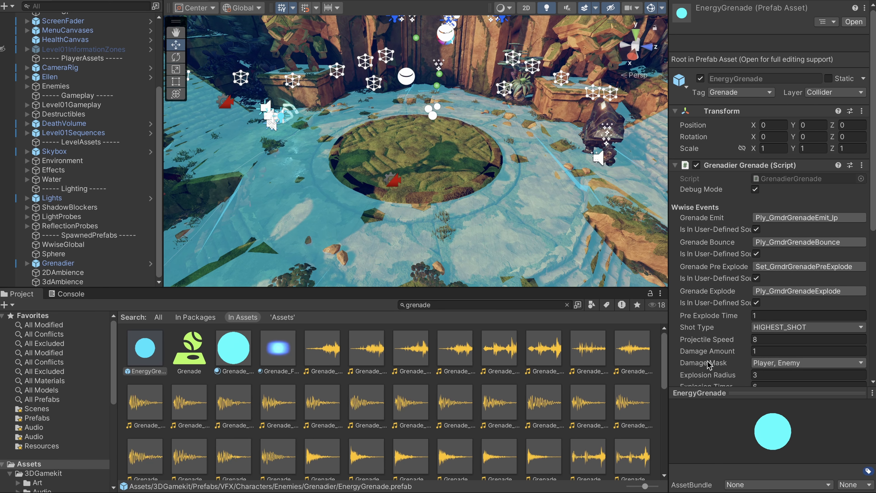
In Unity, review the Grenadier Grenade script settings on the EnergyGrenade prefab and the layer setting of the Ellen object.
scroll(708, 365, down, 2)
scroll(708, 365, down, 1)
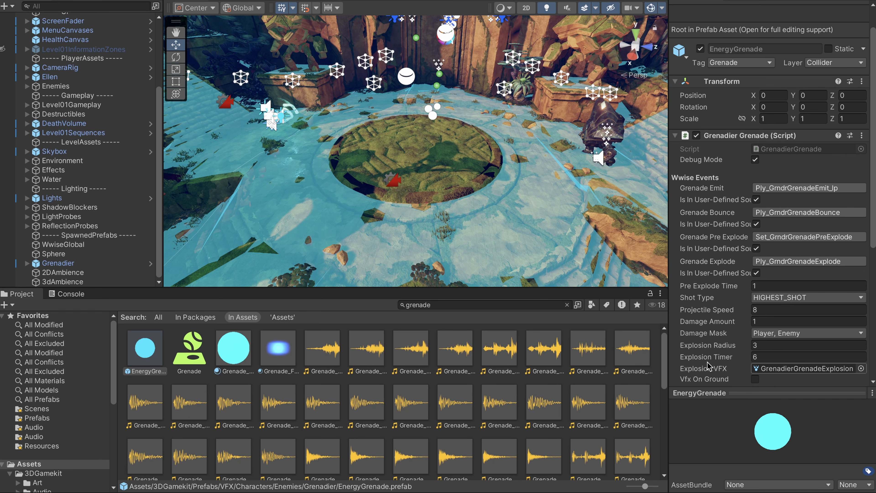
scroll(708, 366, down, 3)
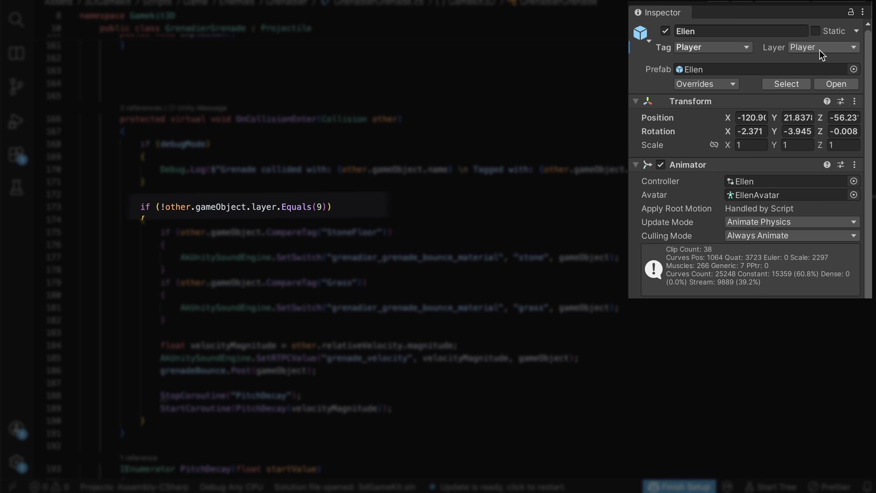
click(820, 50)
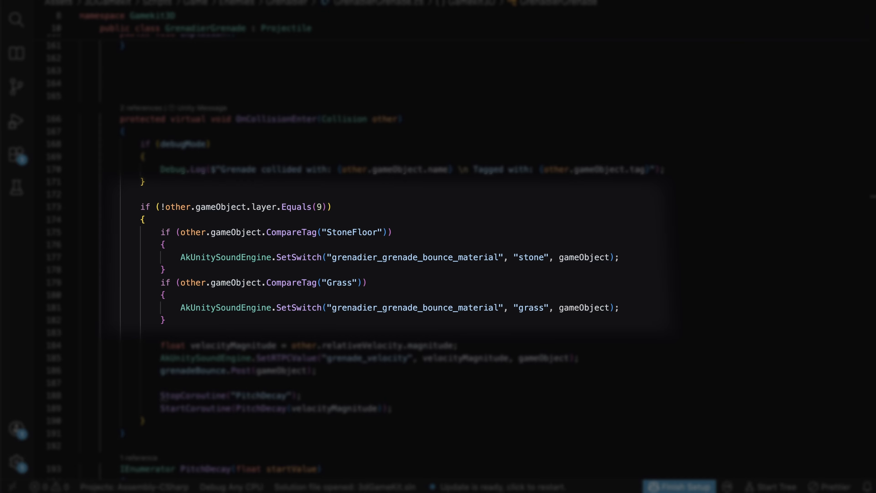
Play Ply_GrndrGrenadeBounce in the Wwise Soundcaster with the grass switch, and replay it with the grenadier switch set to stone.
click(504, 125)
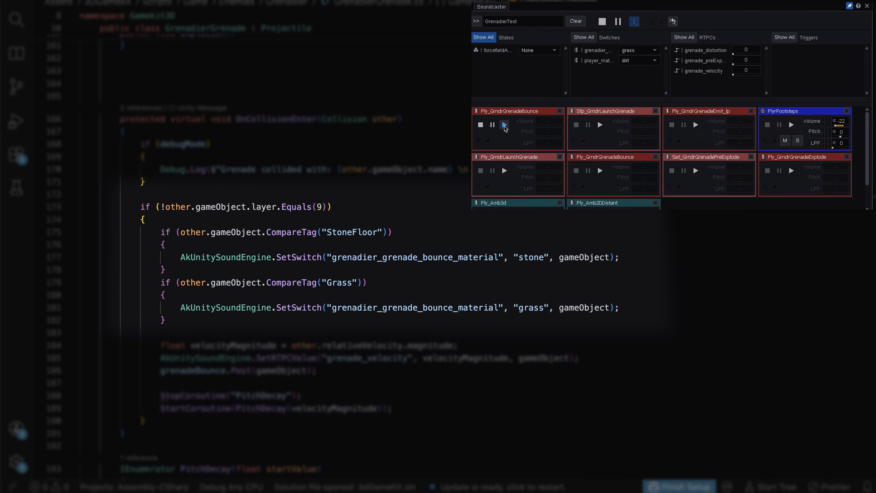
click(638, 50)
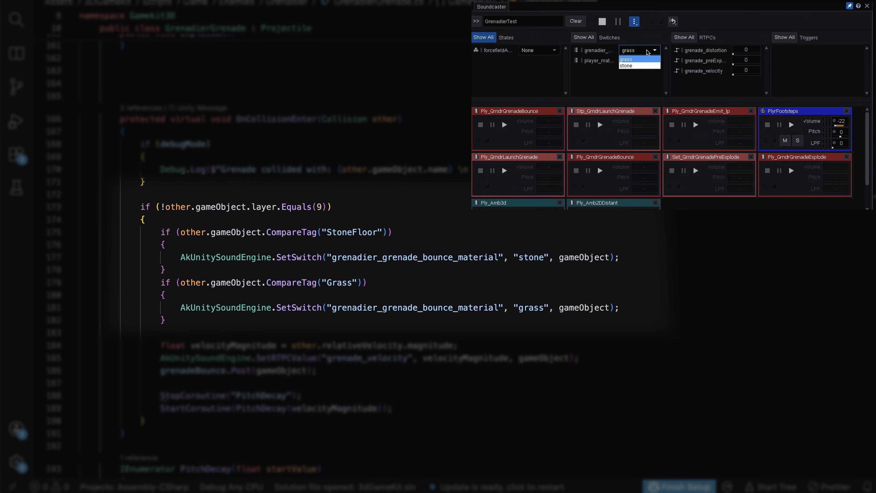
click(637, 67)
click(504, 125)
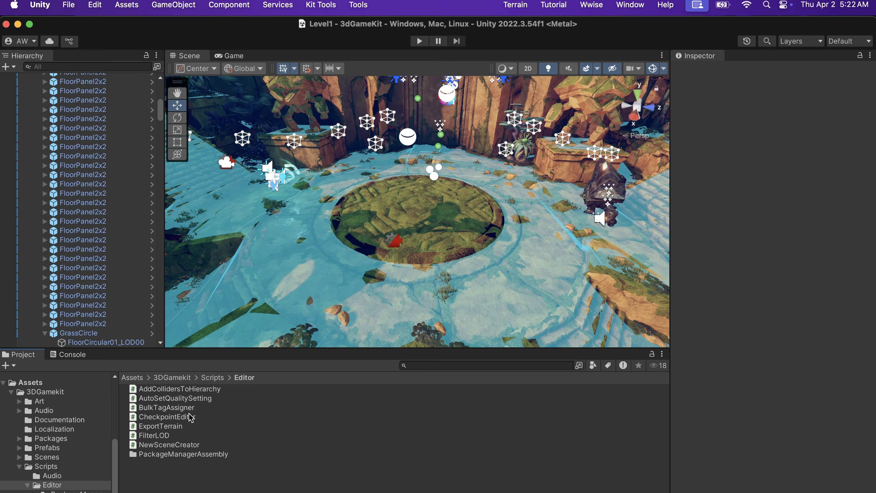
In Unity, view the BulkTagAssigner script and select a consecutive range of 17 FloorPanel2x2 objects in the scene hierarchy.
click(187, 409)
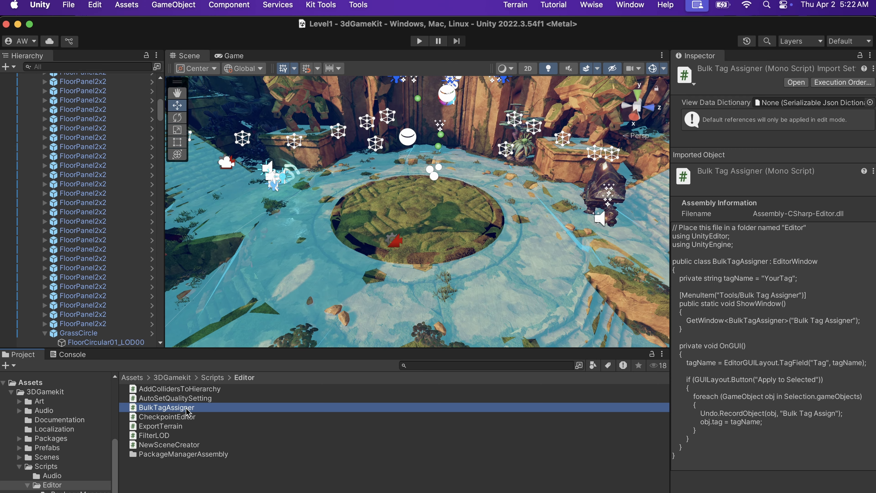
click(105, 231)
scroll(100, 193, up, 3)
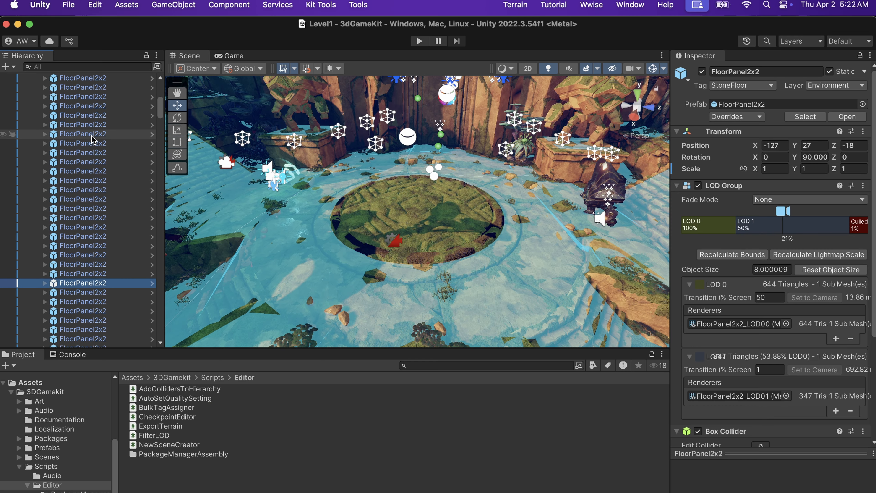
shift+click(93, 140)
Open the Bulk Tag Assigner and apply the Untagged tag to the selected floor panels.
key(super+shift+slash)
text(bulk)
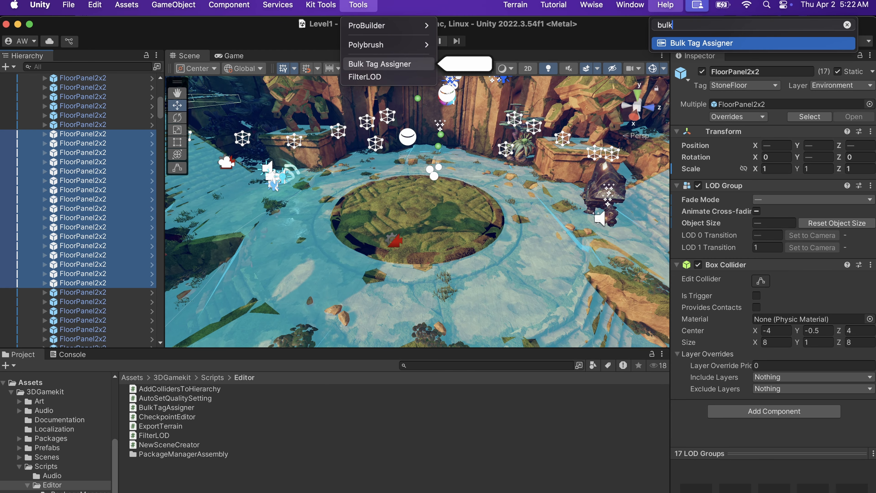
key(Return)
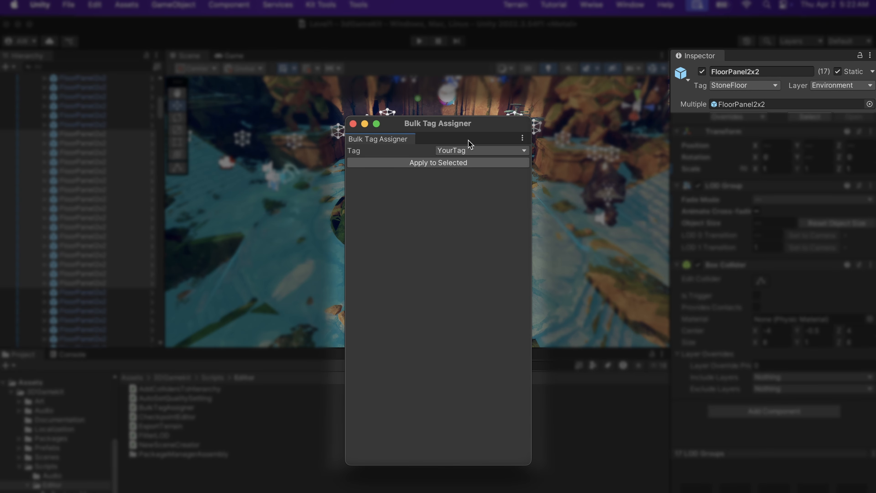
click(471, 151)
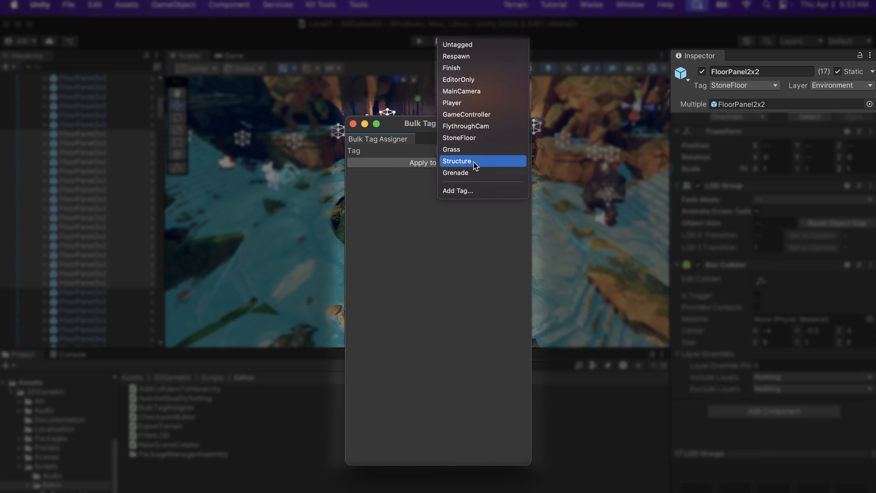
click(458, 44)
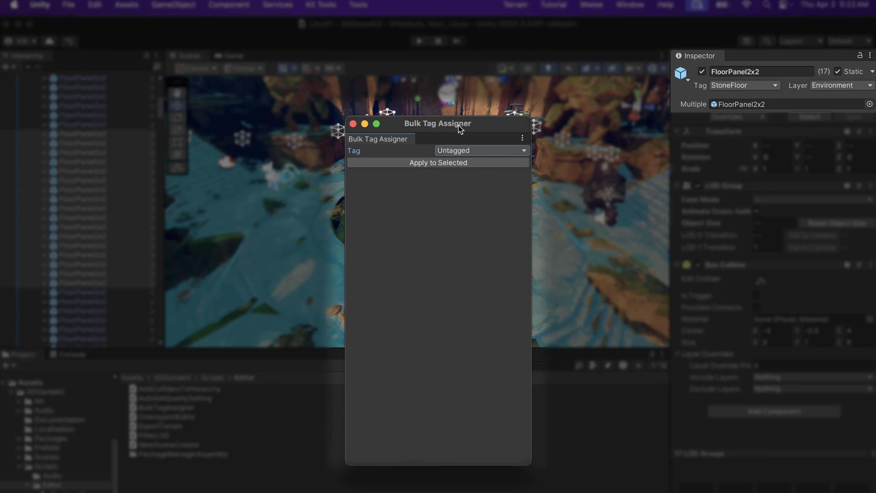
click(441, 163)
Check the tag of individual FloorPanel2x2 objects within the retagged range.
click(87, 185)
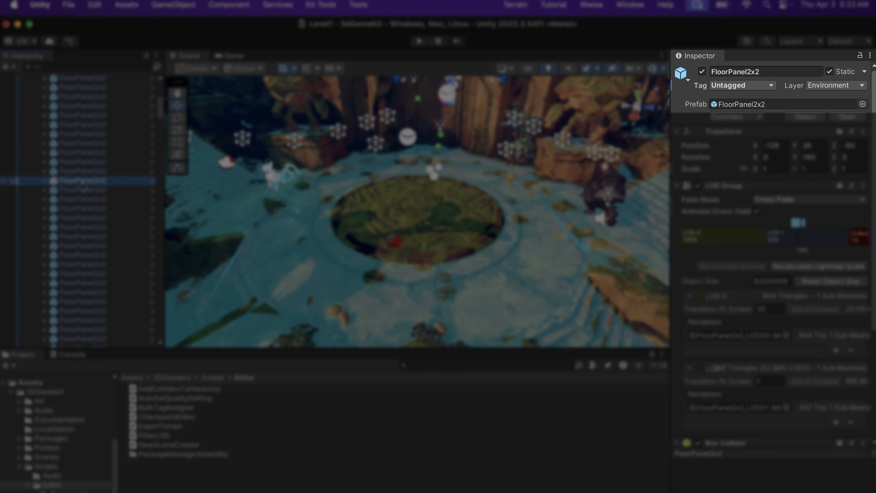
key(Up)
key(Up)
key(Up)
key(Up)
key(Up)
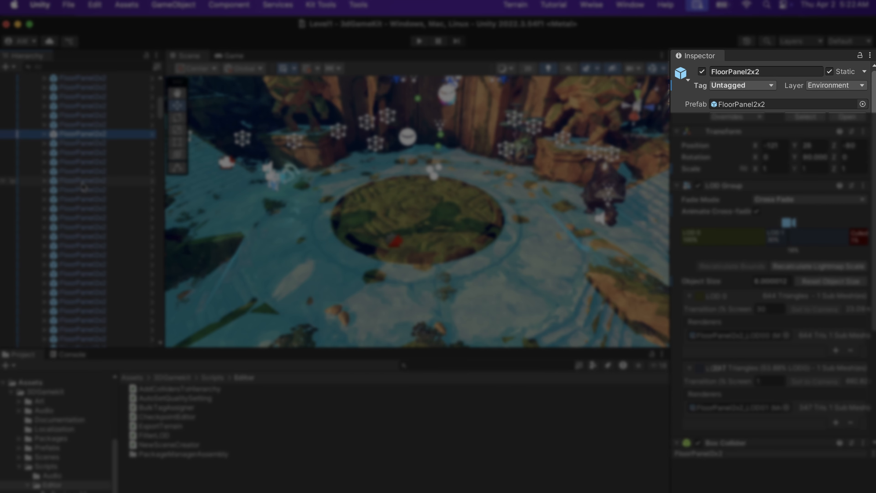
key(Down)
key(Down)
key(Down)
key(Down)
key(Down)
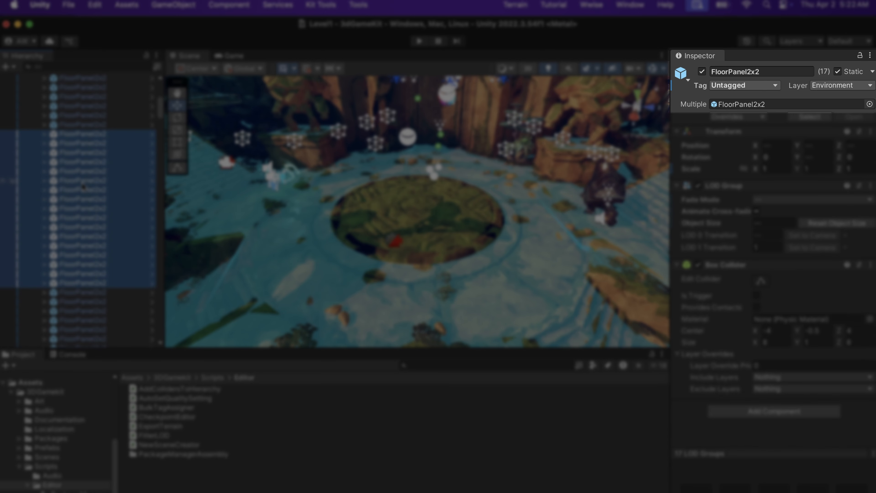